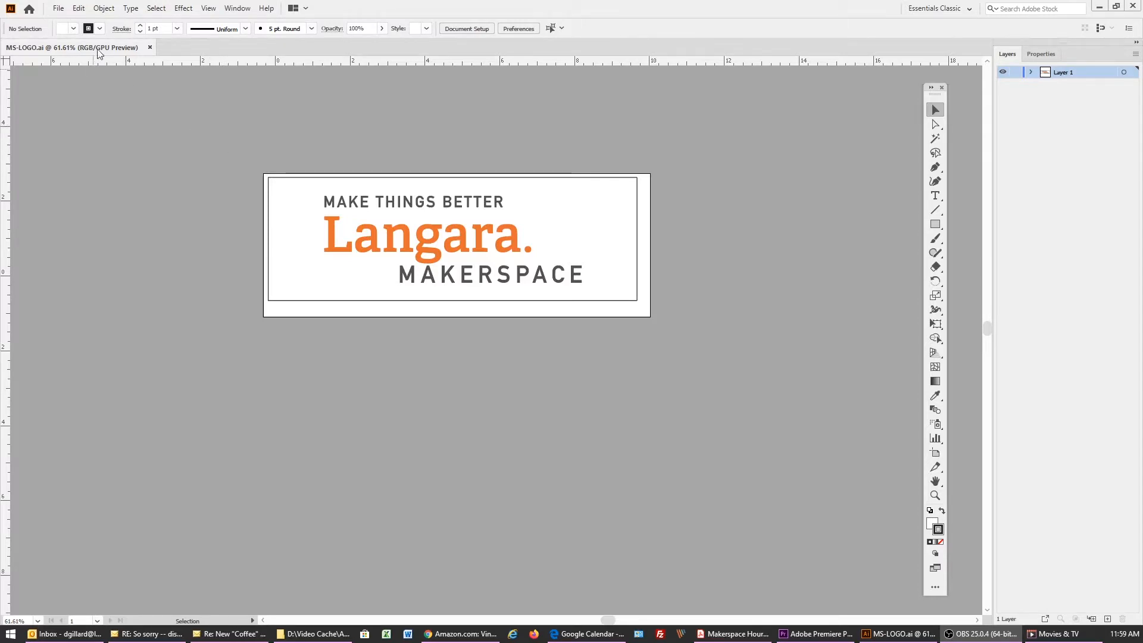
Create a new 20 by 15 inch landscape document with one artboard and show its rulers
left_click(61, 10)
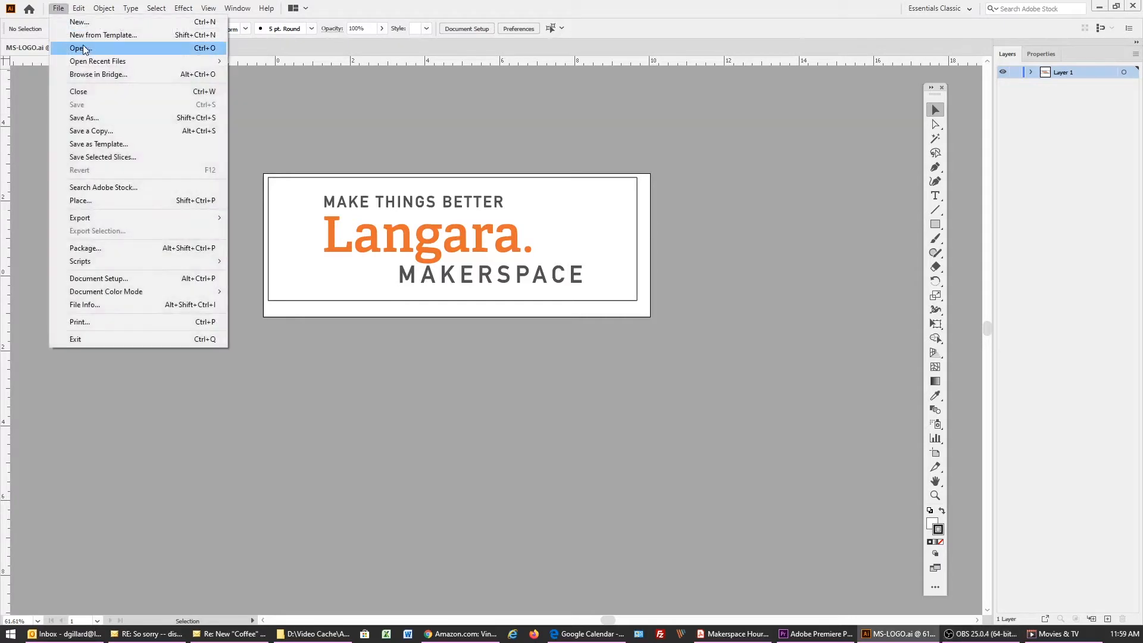
left_click(82, 25)
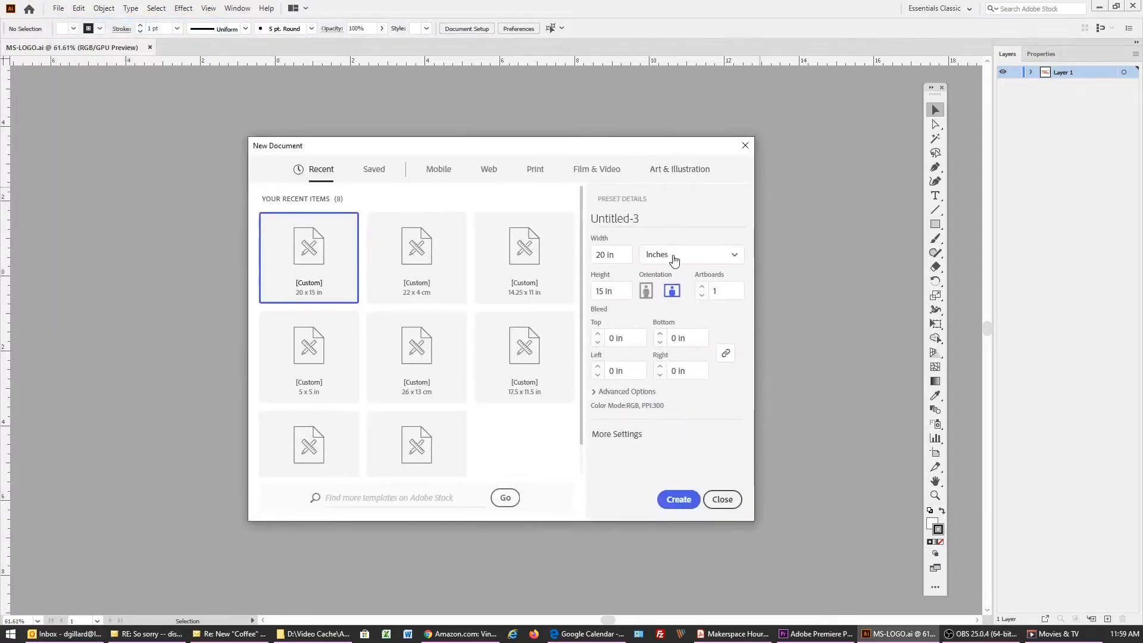
left_click(673, 260)
left_click(673, 320)
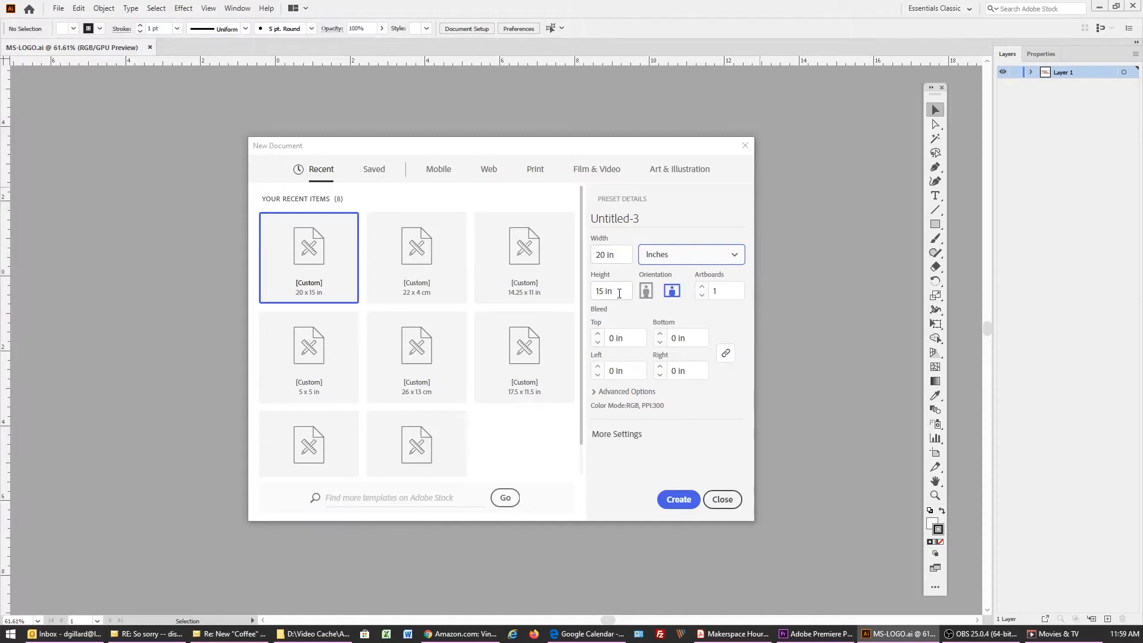
left_click(678, 500)
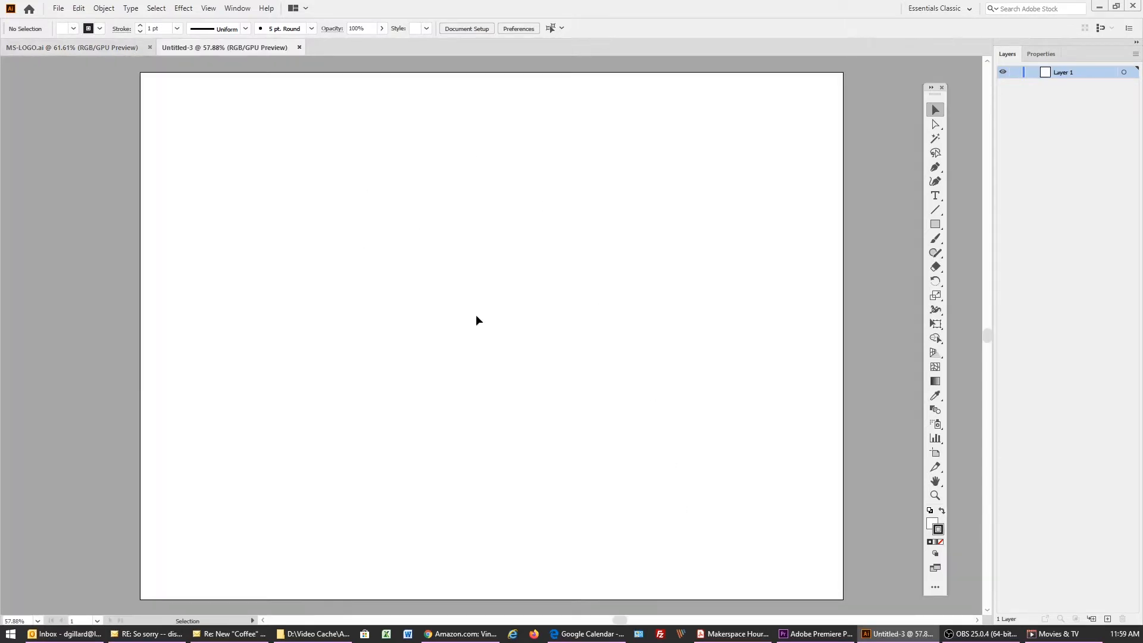
right_click(457, 324)
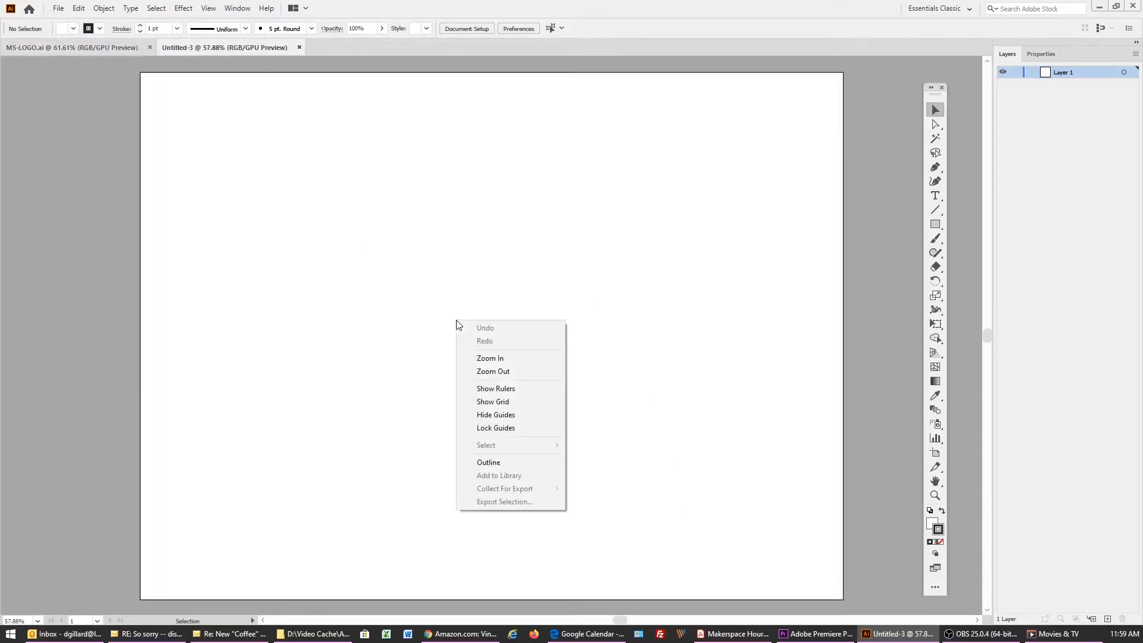
left_click(519, 389)
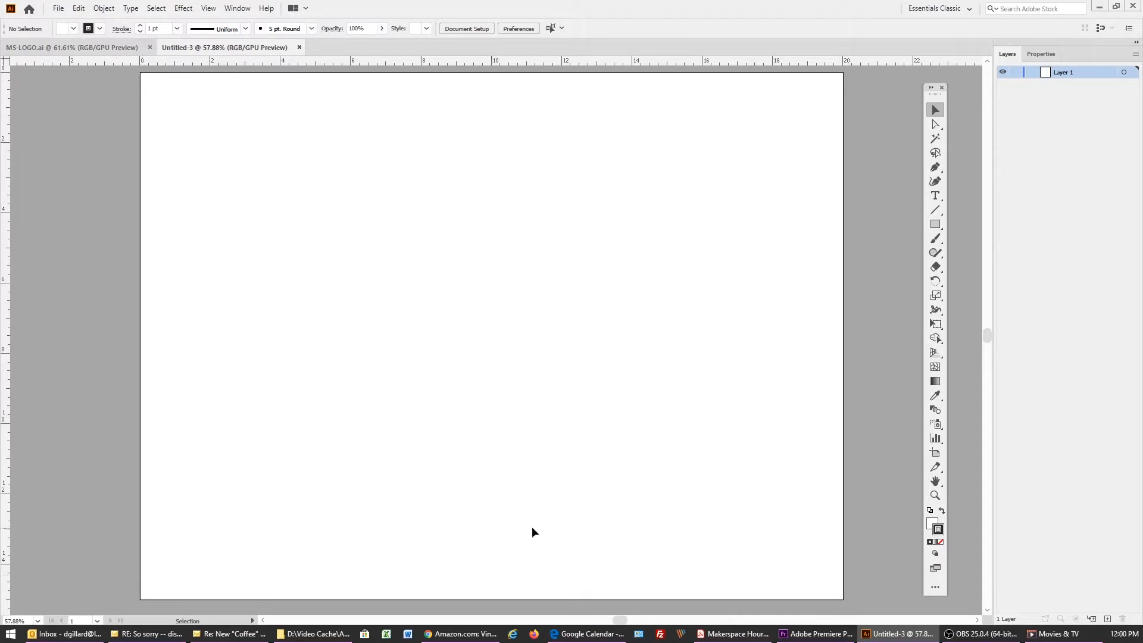
Copy the framed Langara Makerspace logo from MS-LOGO.ai and paste it into the new untitled document
left_click(91, 49)
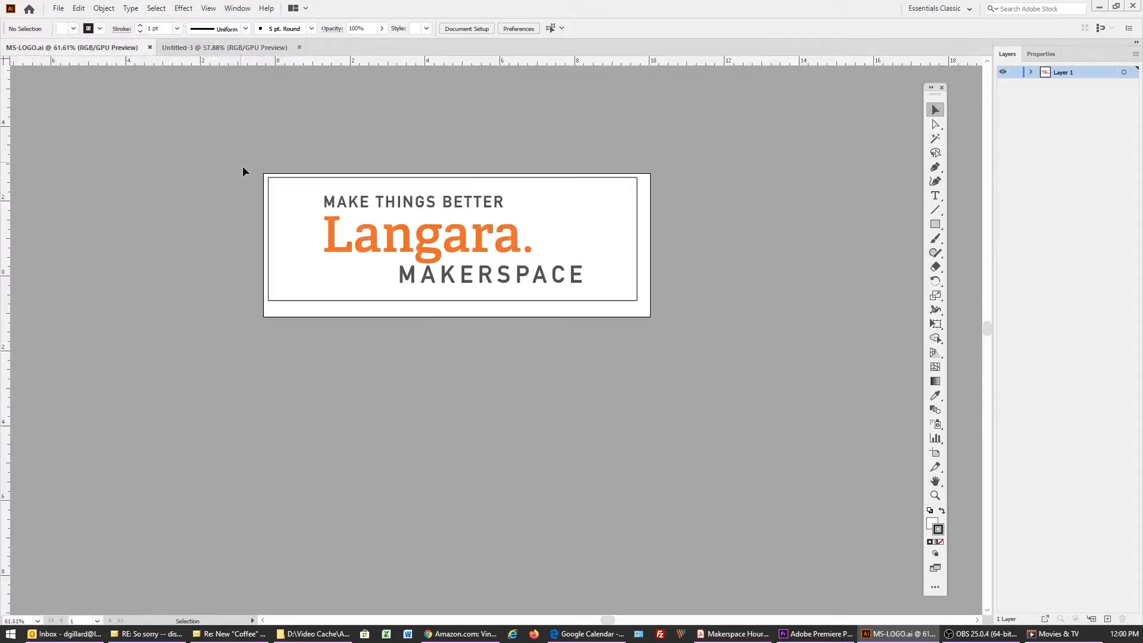
left_click_drag(250, 157, 648, 311)
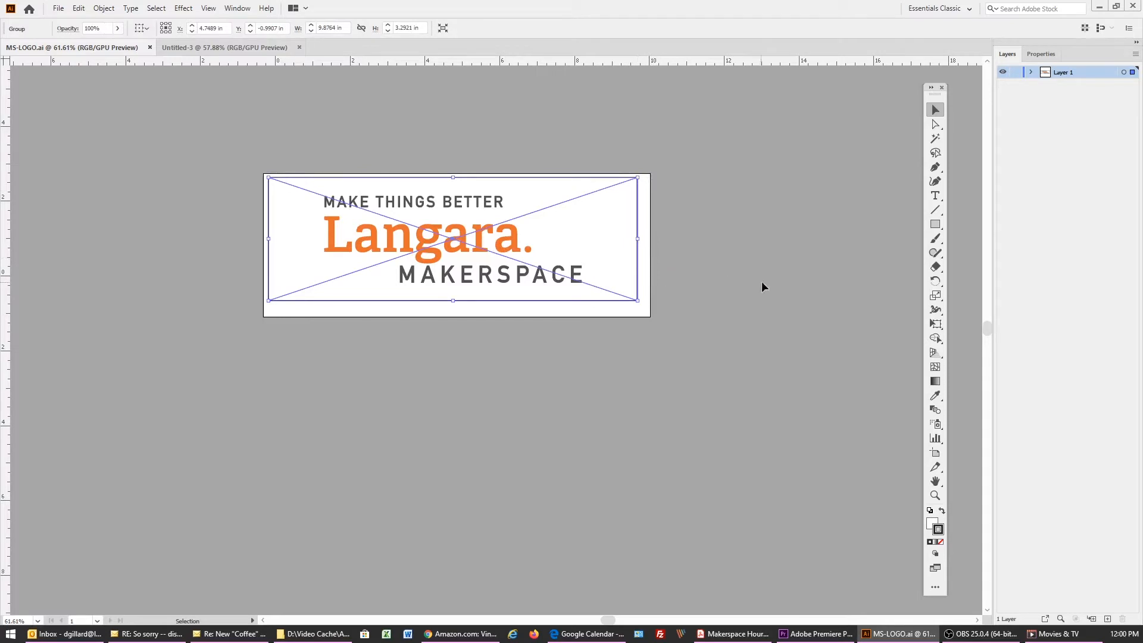
key("a")
key("v")
left_click(233, 49)
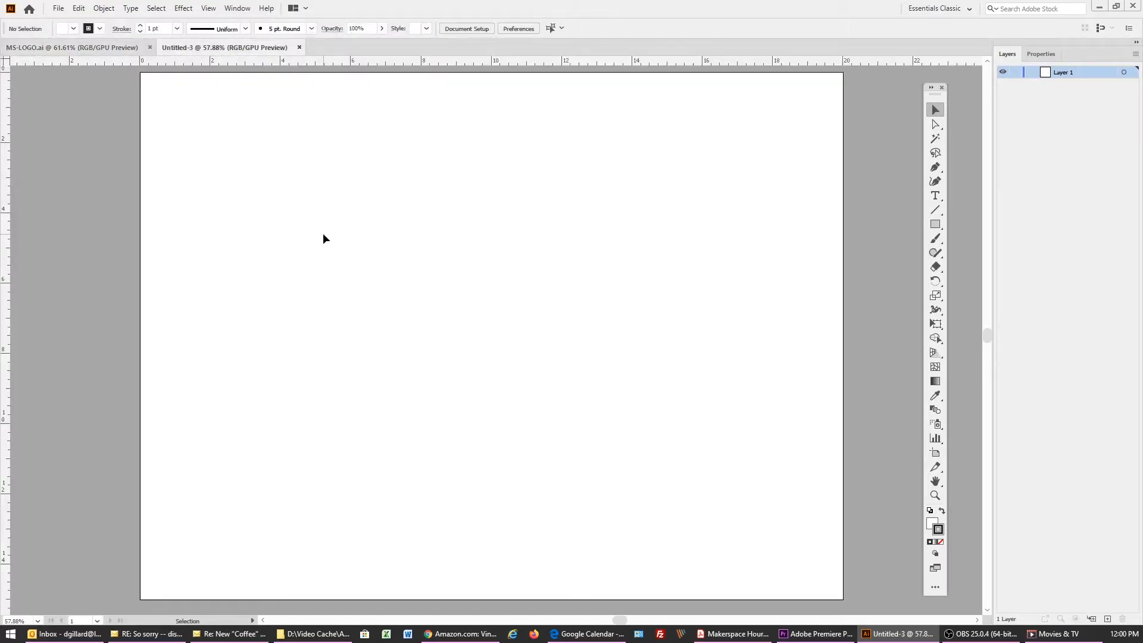
key("a")
key("ctrl+v")
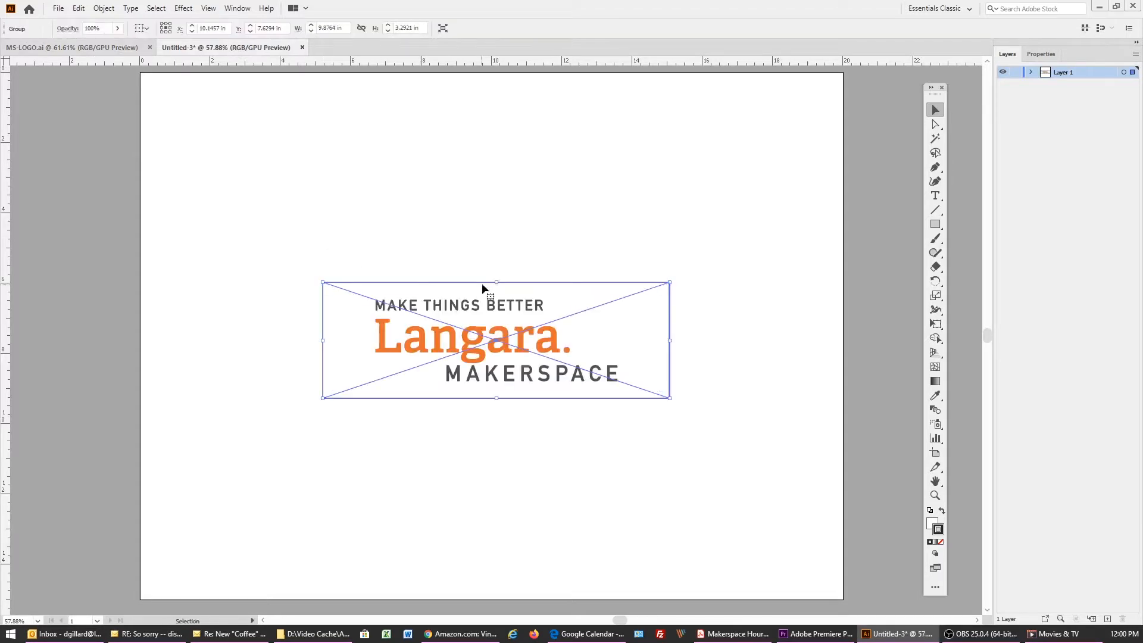
Move the pasted logo to the artboard's upper-left corner and enlarge it proportionally to about 9.96 in wide
left_click_drag(493, 303, 316, 95)
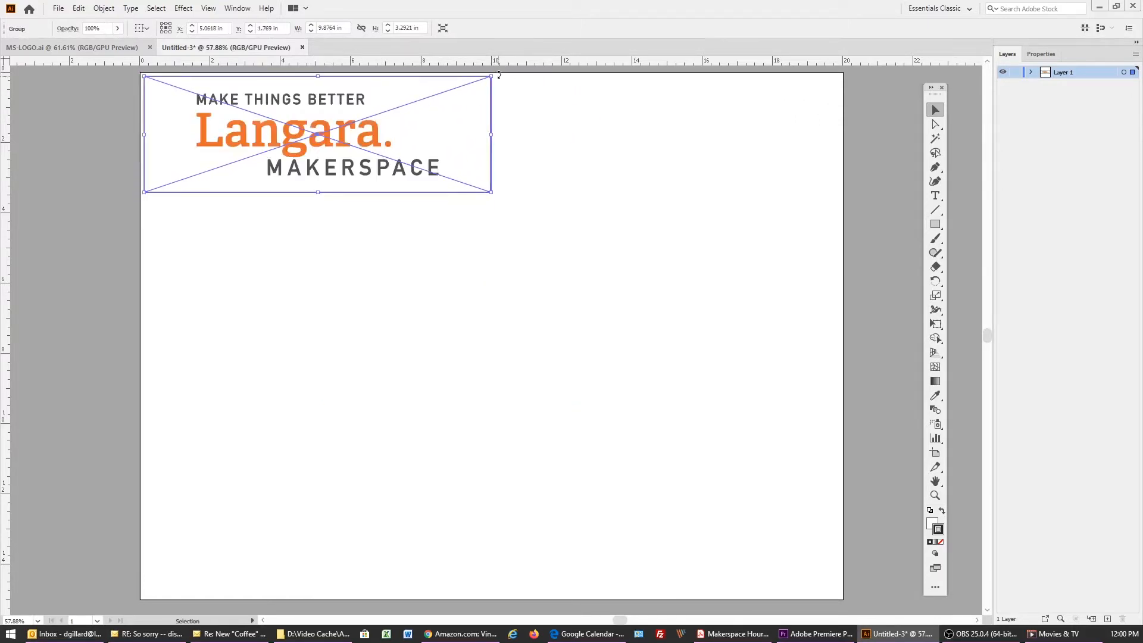
left_click_drag(492, 192, 494, 221)
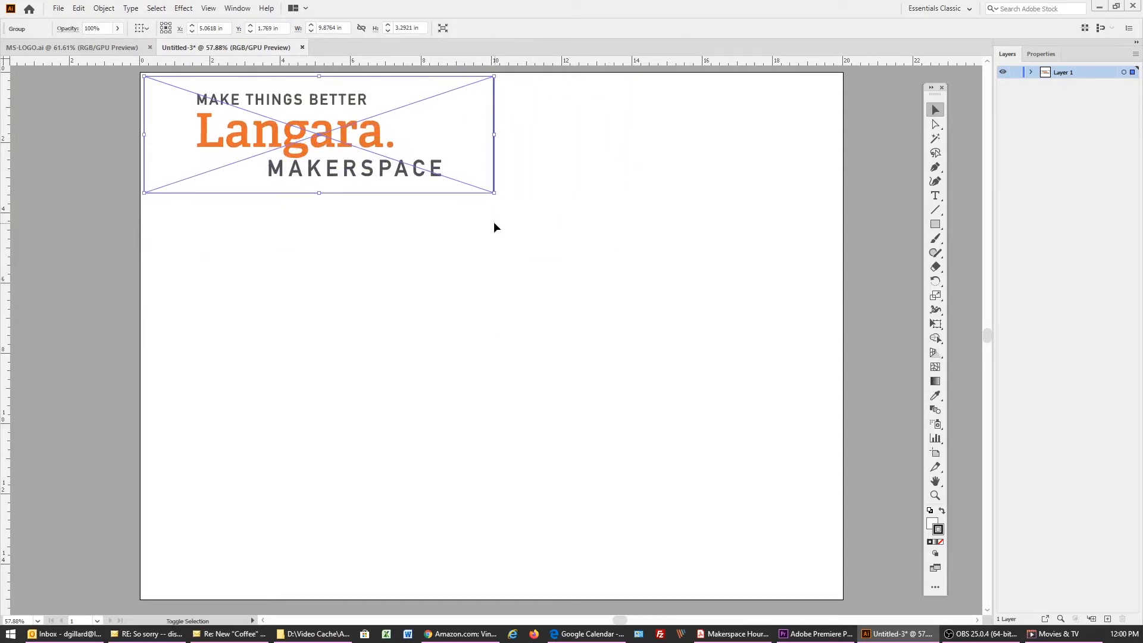
left_click(709, 194)
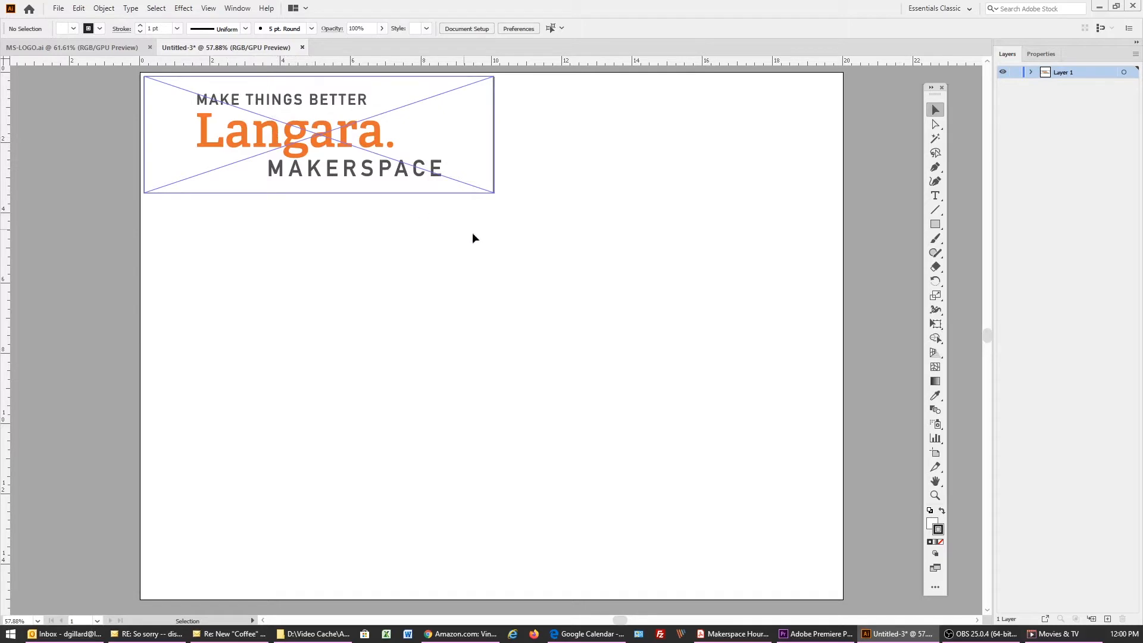
Add four horizontal guides along the upper and lower edges of the MAKE THINGS BETTER and MAKERSPACE text lines
left_click(935, 495)
left_click_drag(185, 75, 334, 199)
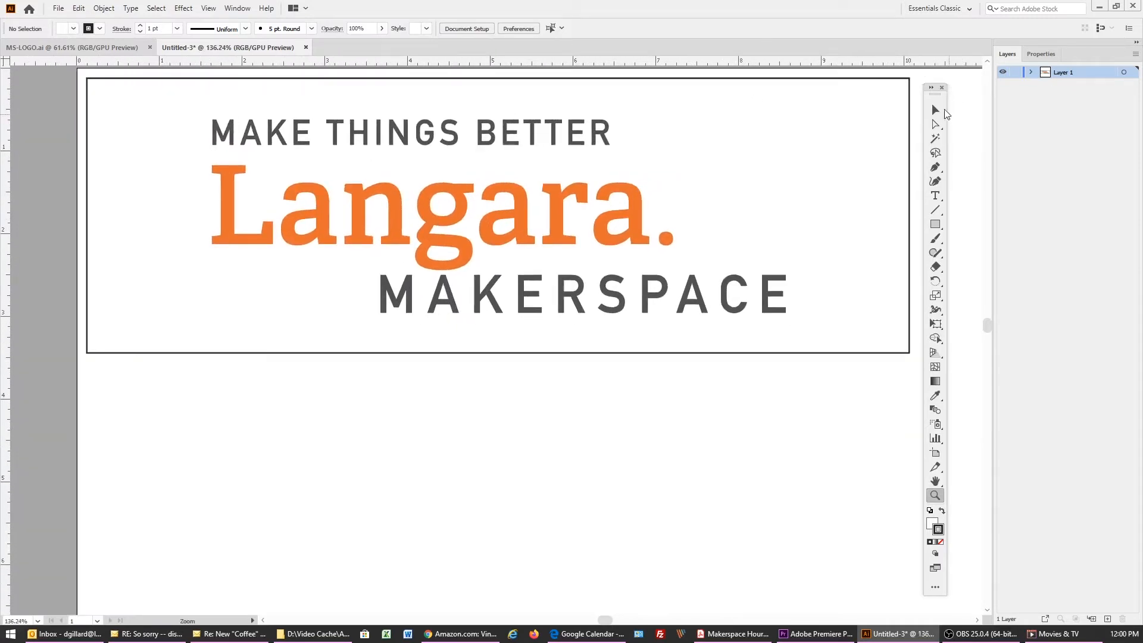
left_click(935, 110)
left_click_drag(272, 61, 266, 118)
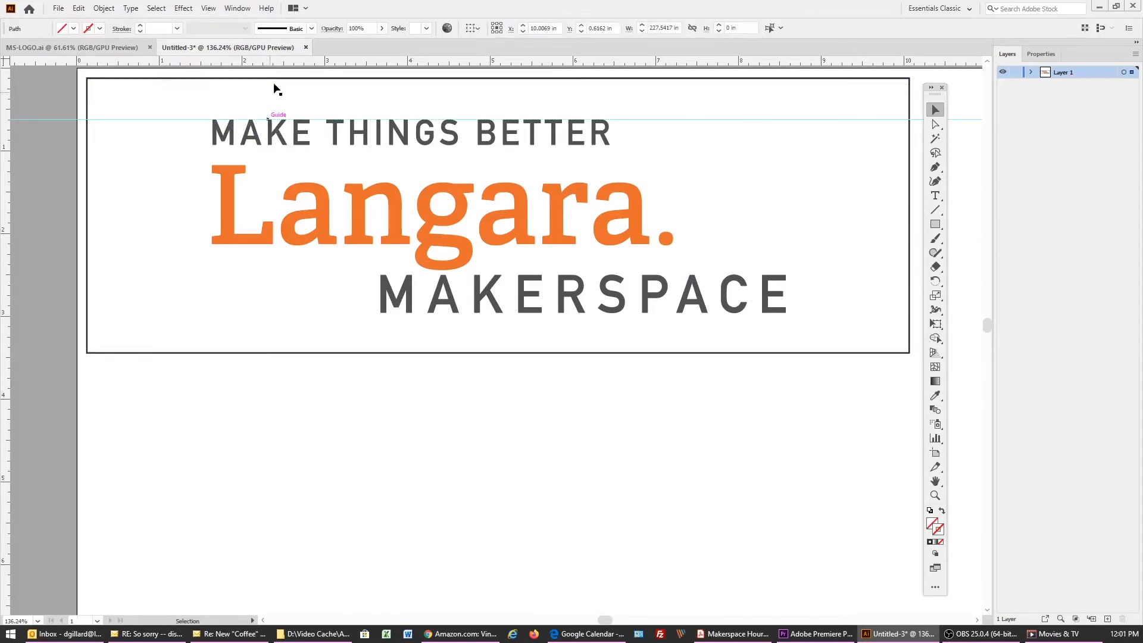
left_click(51, 119)
left_click_drag(175, 59, 204, 145)
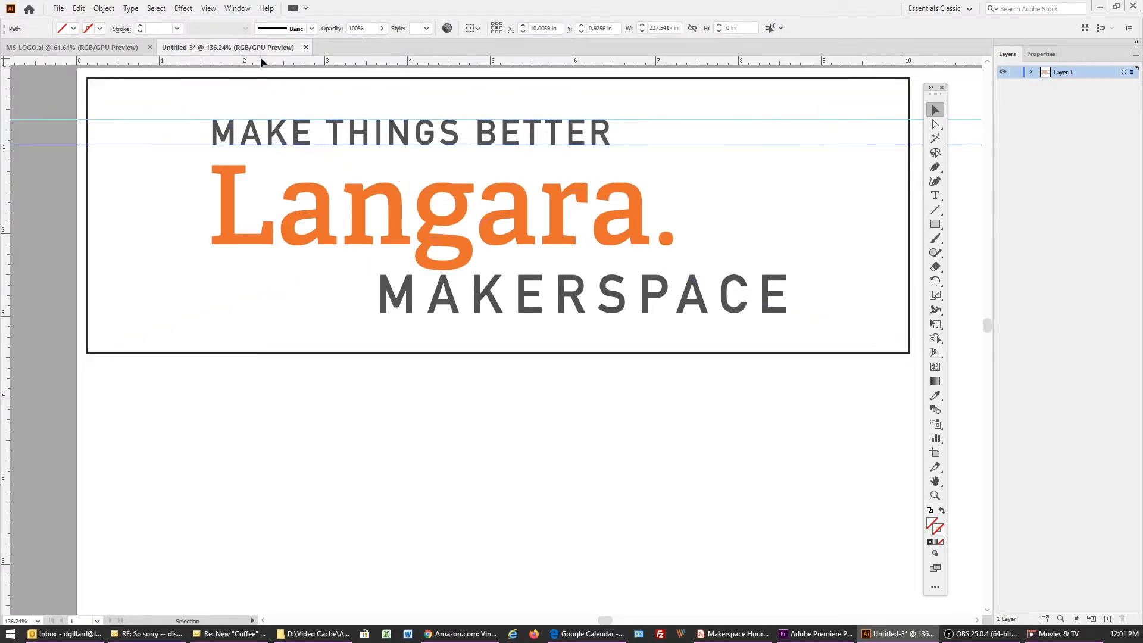
left_click_drag(266, 59, 340, 275)
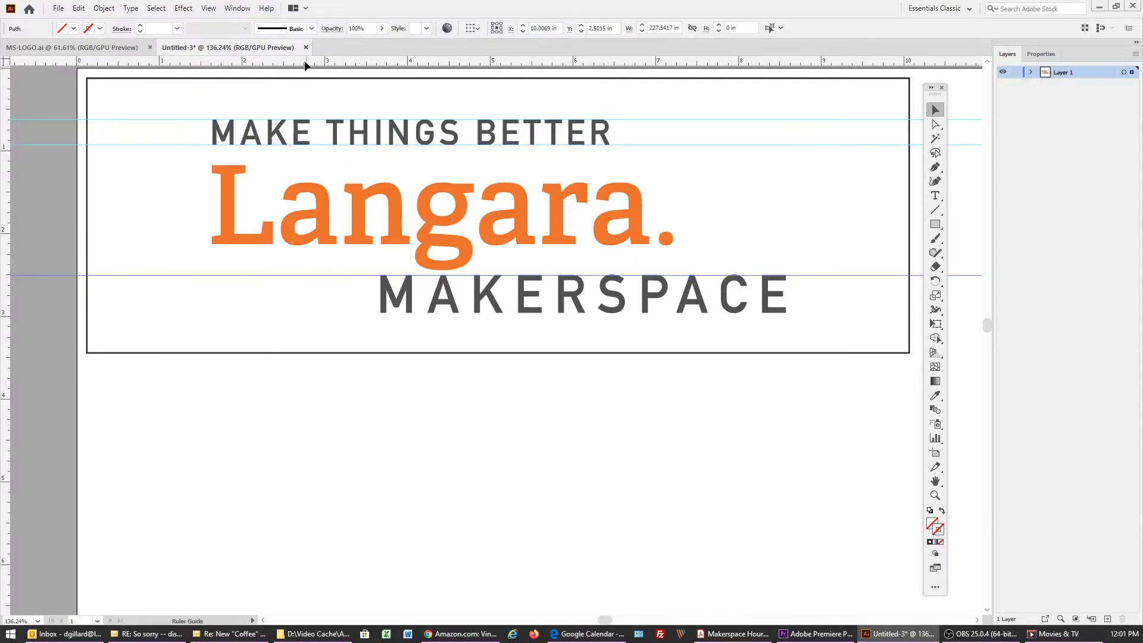
left_click_drag(305, 65, 323, 312)
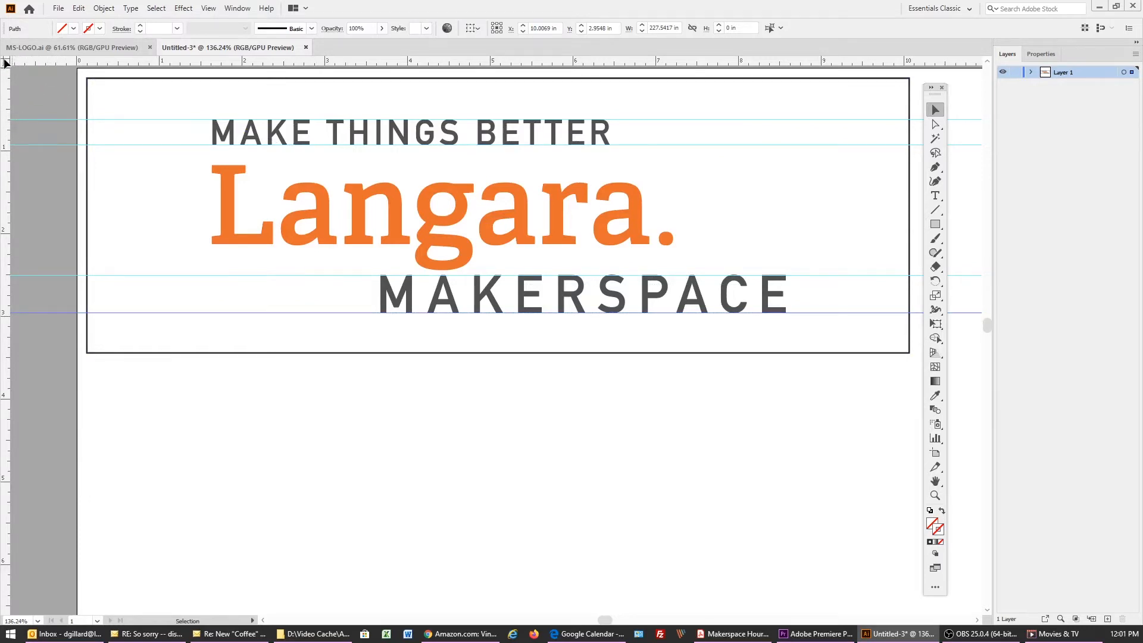
Move the ruler origin to the guide above MAKE THINGS BETTER, followed by the guide above MAKERSPACE
left_click_drag(24, 75, 166, 118)
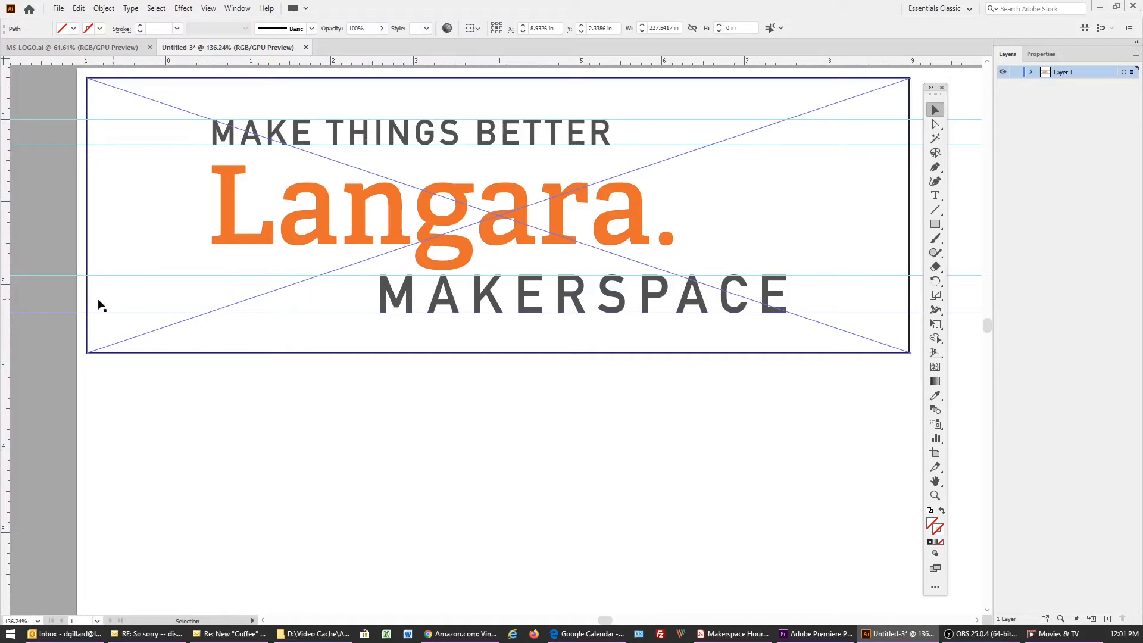
left_click_drag(5, 63, 265, 275)
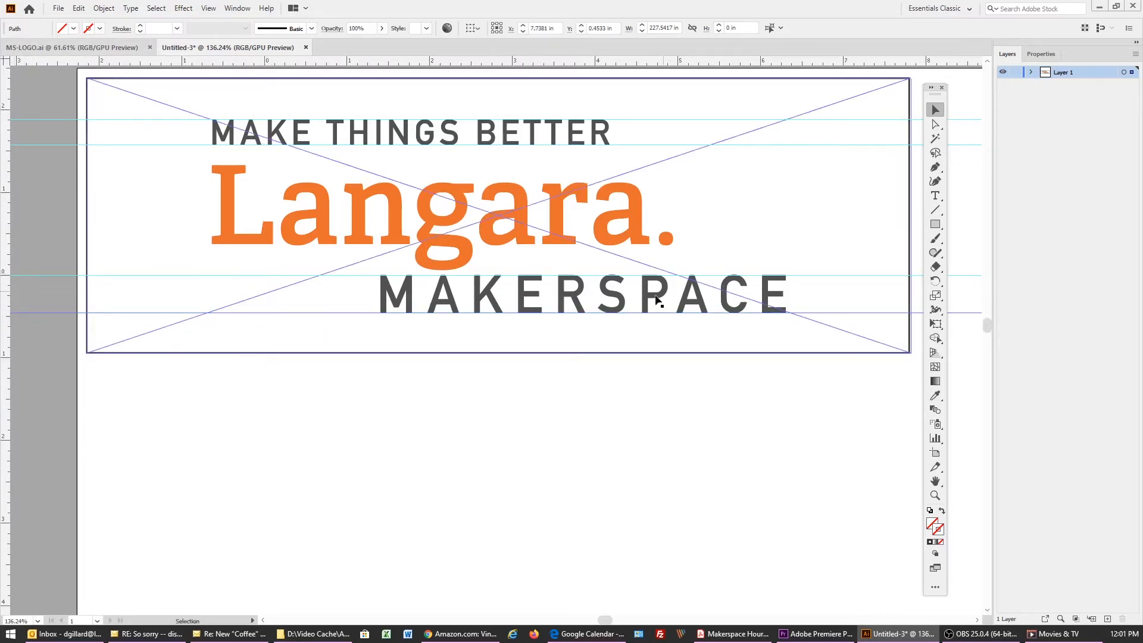
Enlarge the framed logo proportionally from its lower-right corner to about 14.11 in wide and 4.7 in high
left_click(936, 495)
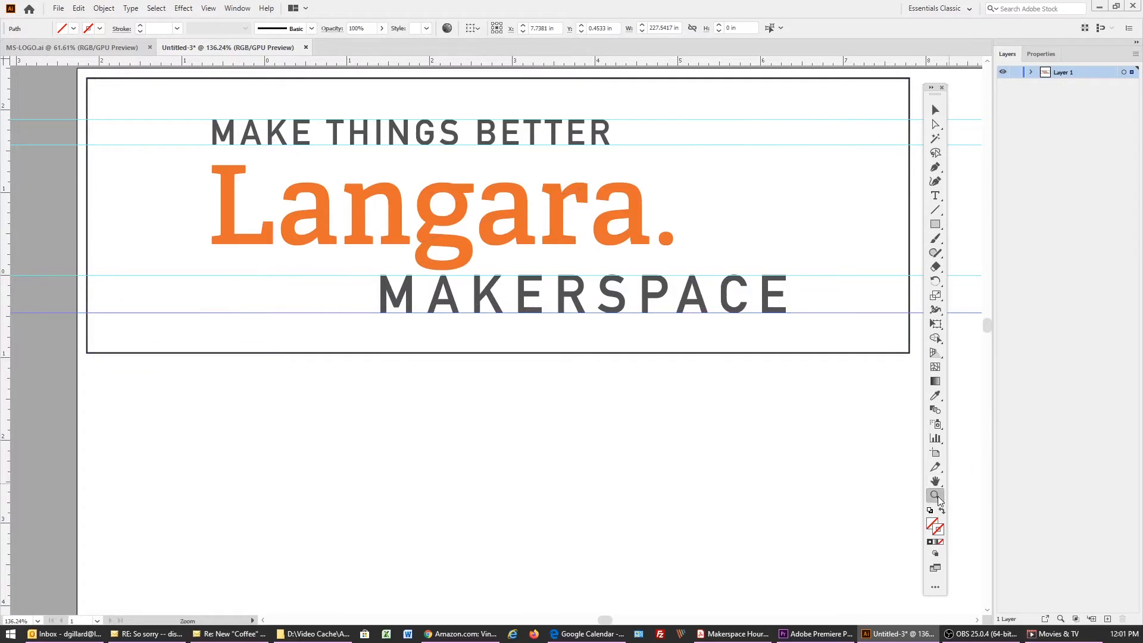
left_click_drag(565, 361, 404, 261)
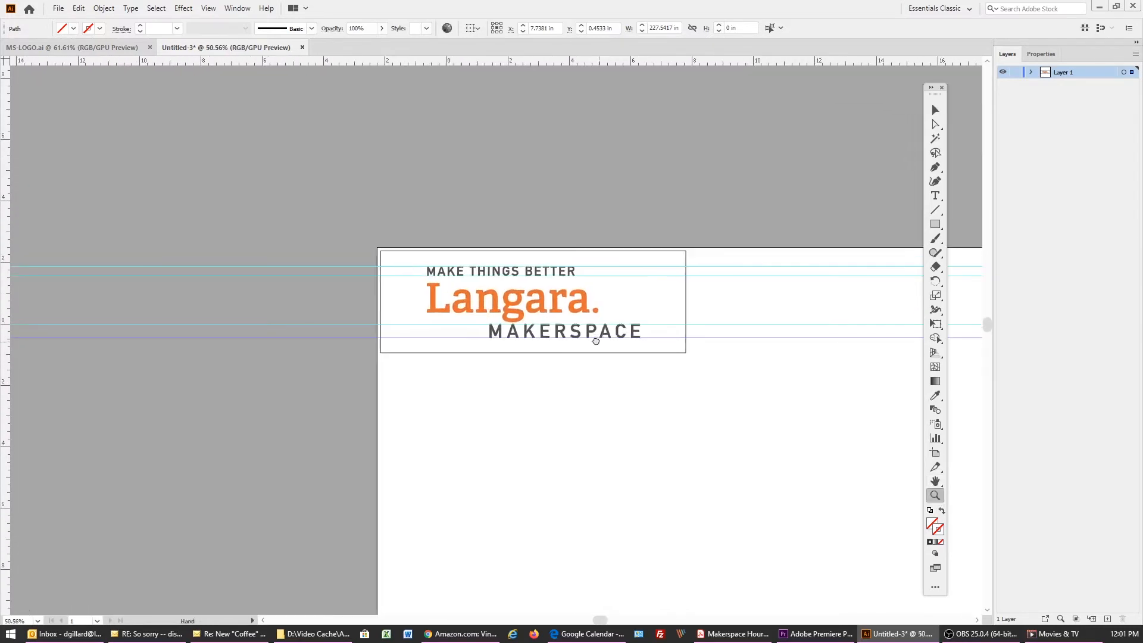
left_click_drag(596, 338, 274, 236)
left_click(935, 109)
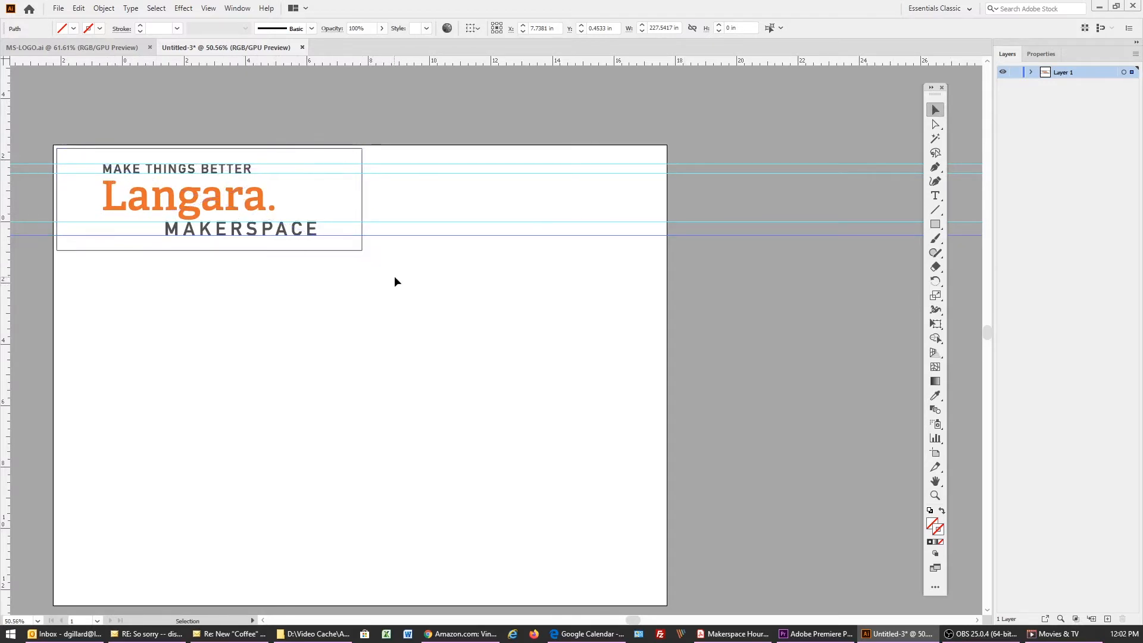
left_click(361, 249)
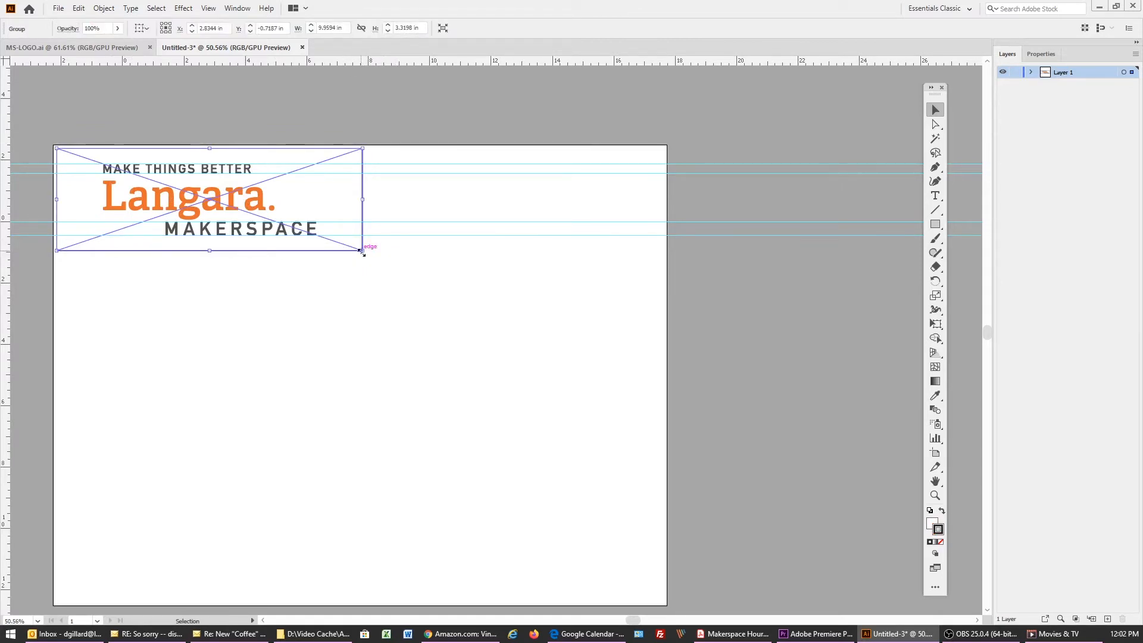
left_click(404, 286)
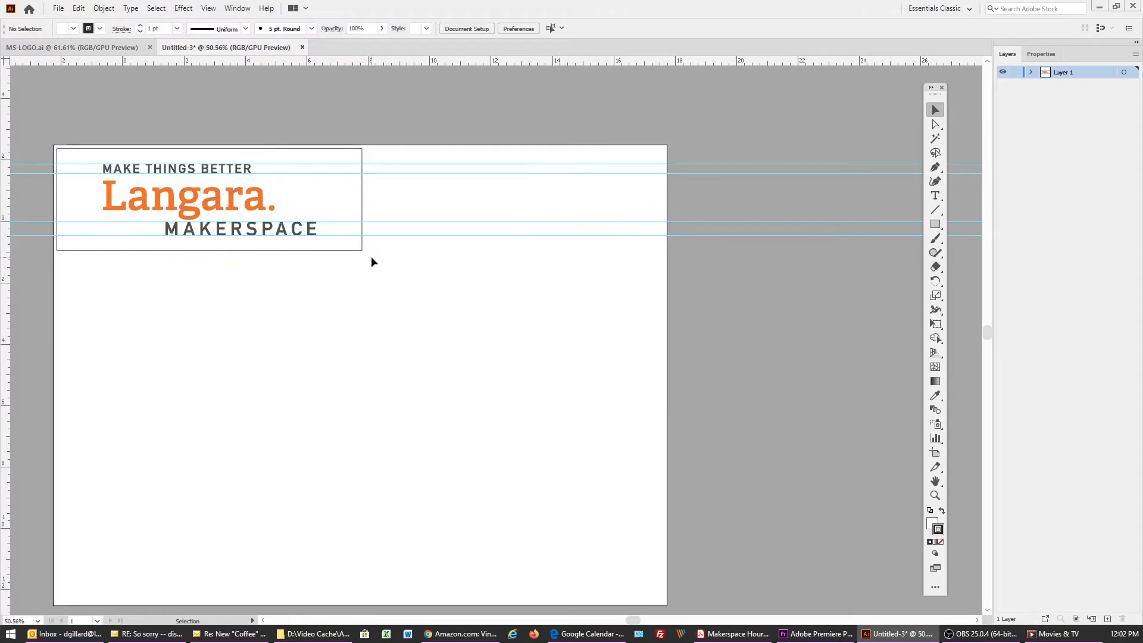
left_click_drag(363, 251, 494, 294)
left_click(468, 303)
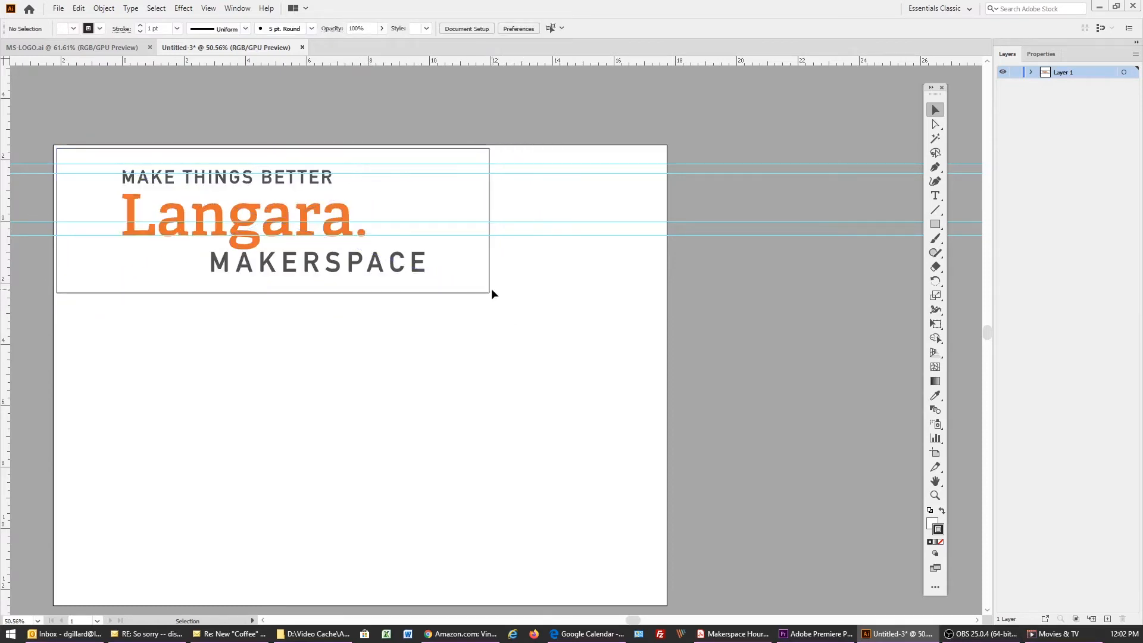
Delete all four horizontal guides and restore the default fill and stroke
left_click_drag(533, 158, 592, 256)
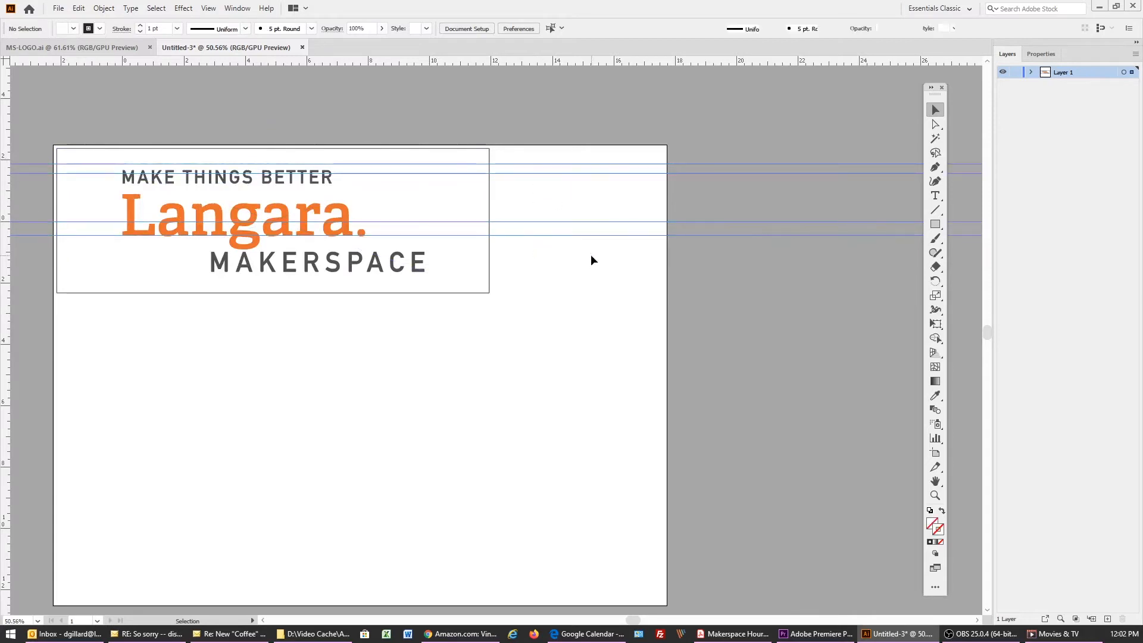
key("Delete")
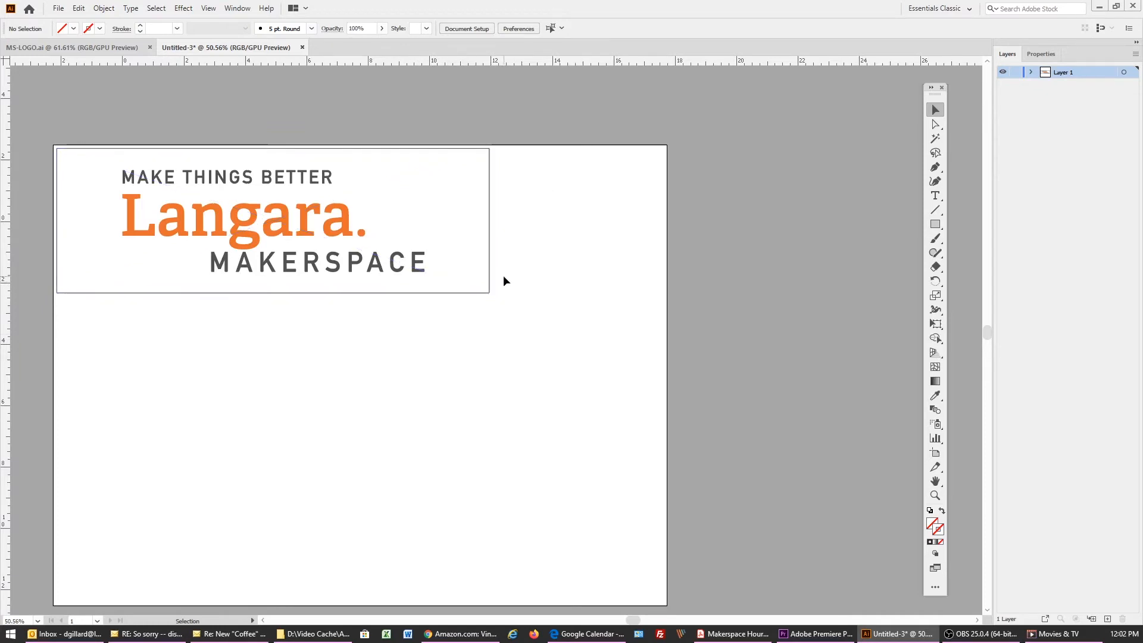
key("d")
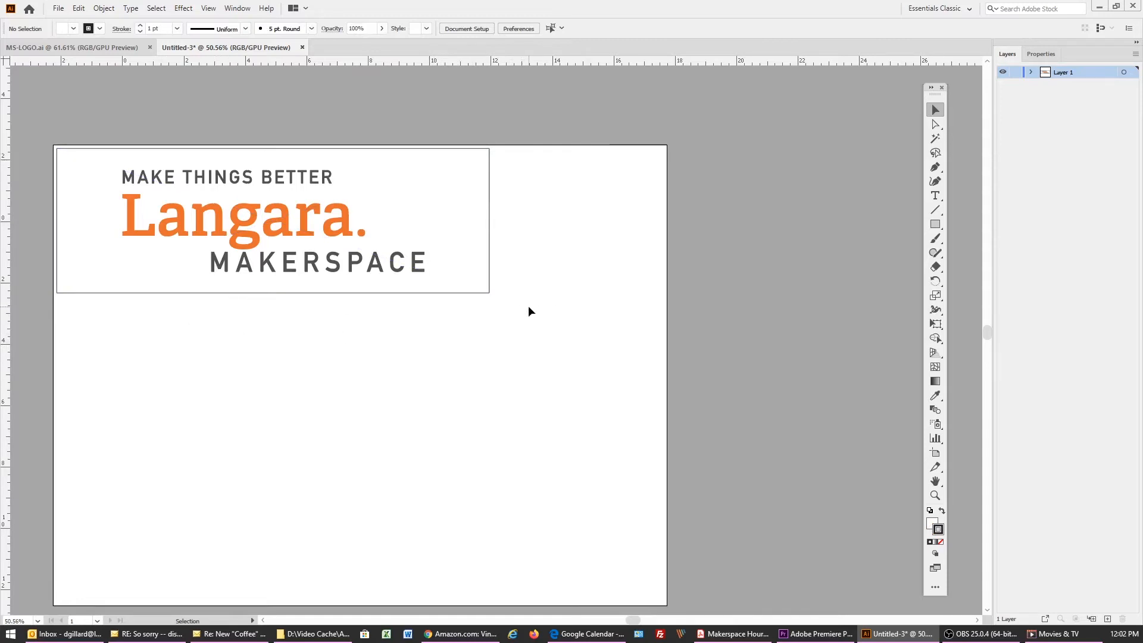
Copy and paste the enlarged framed logo, and rotate the copy 90° clockwise
left_click(480, 296)
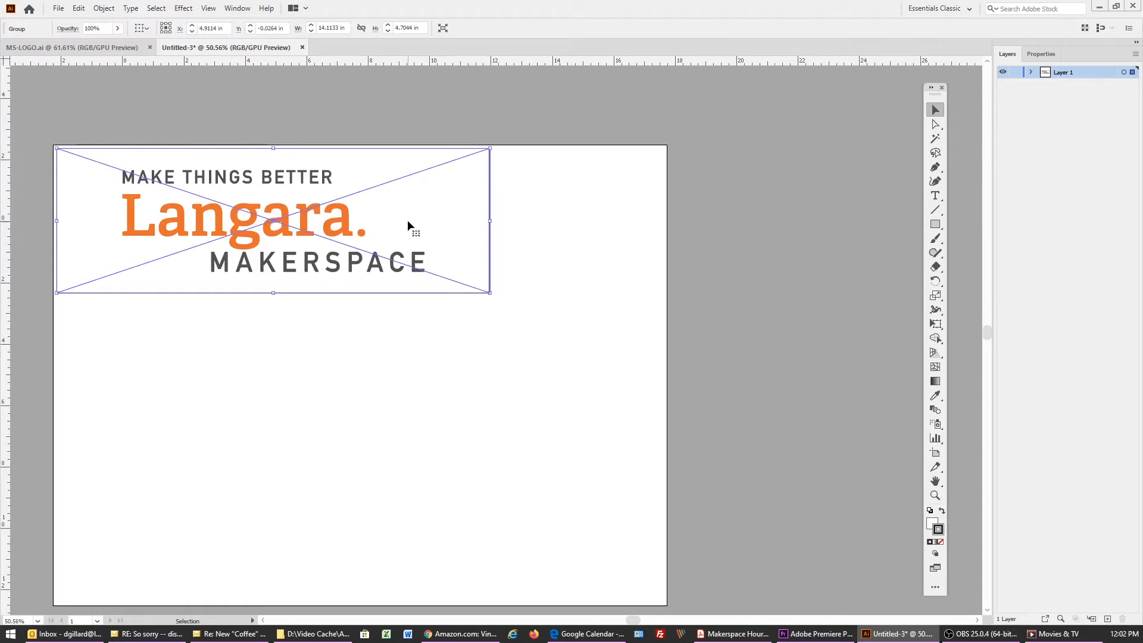
left_click(459, 317)
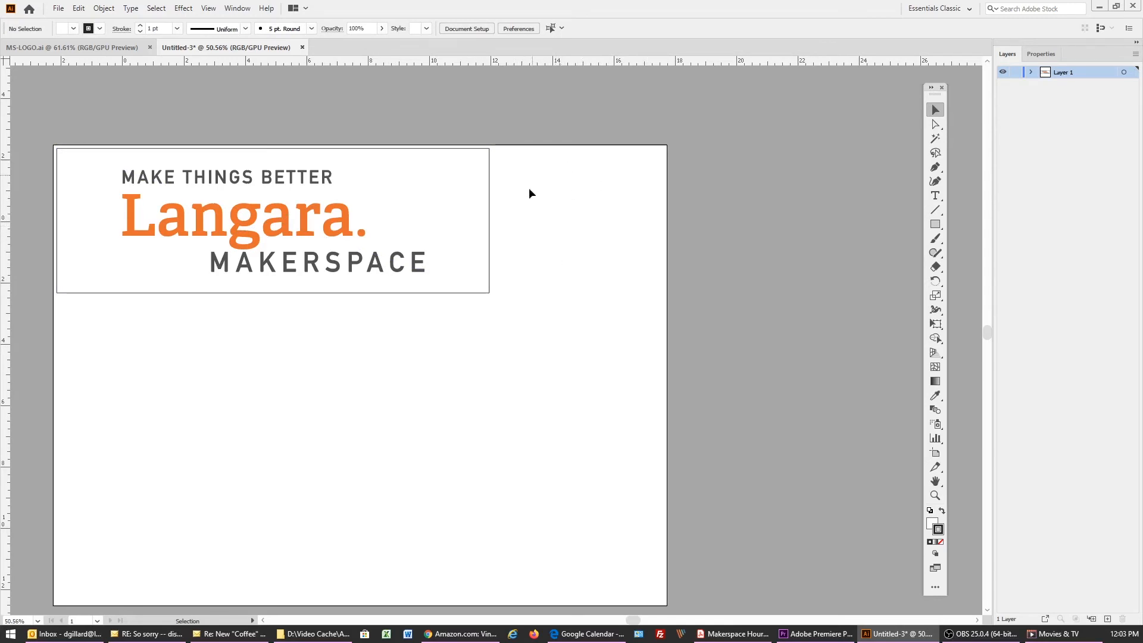
left_click(470, 293)
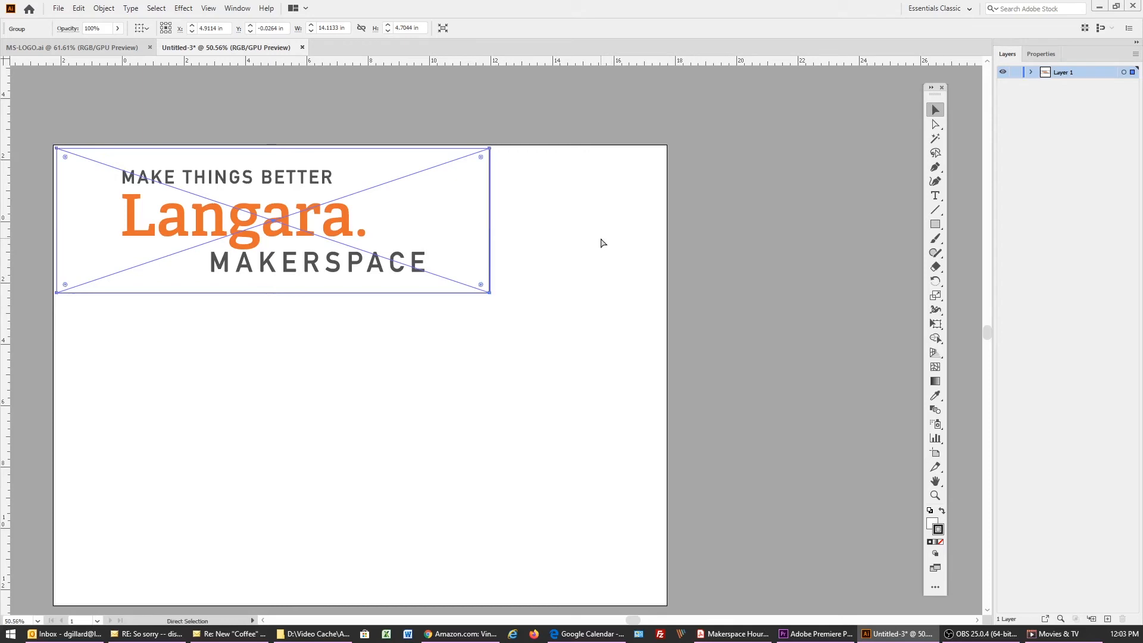
key("ctrl+v")
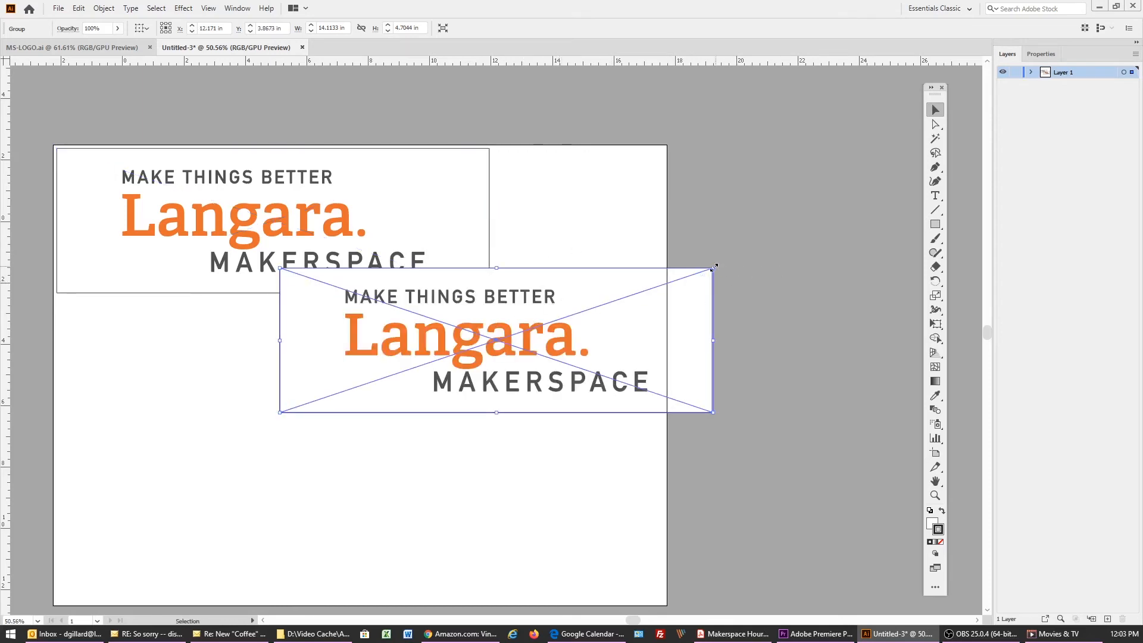
left_click_drag(718, 264, 545, 491)
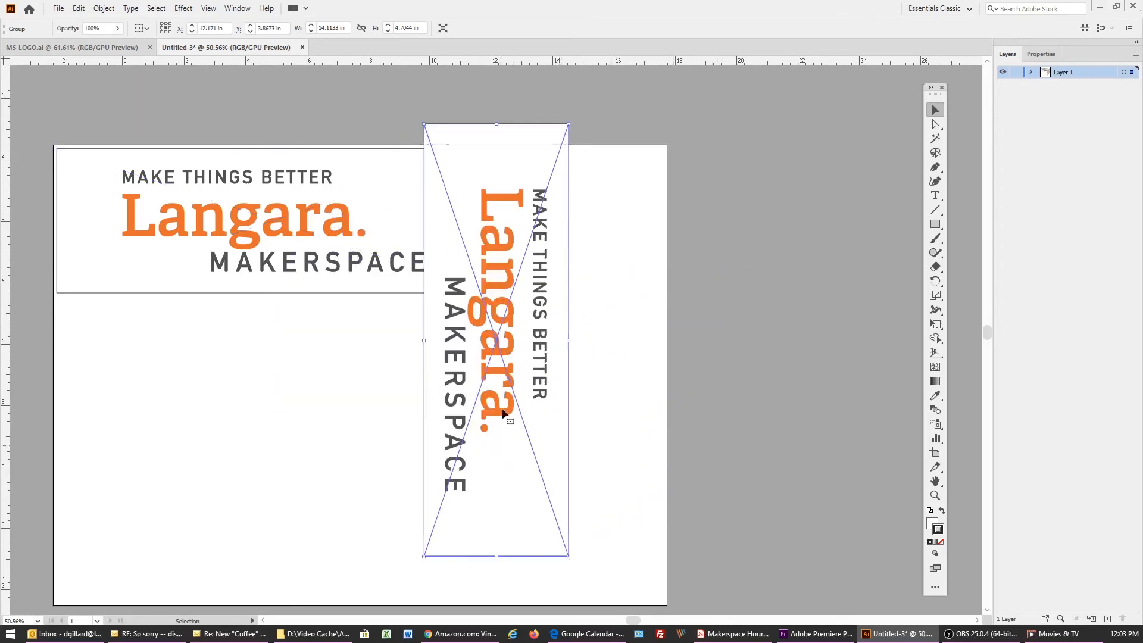
Move the rotated logo copy fully onto the artboard, beside the horizontal logo near the artboard's right edge
left_click_drag(504, 256, 574, 264)
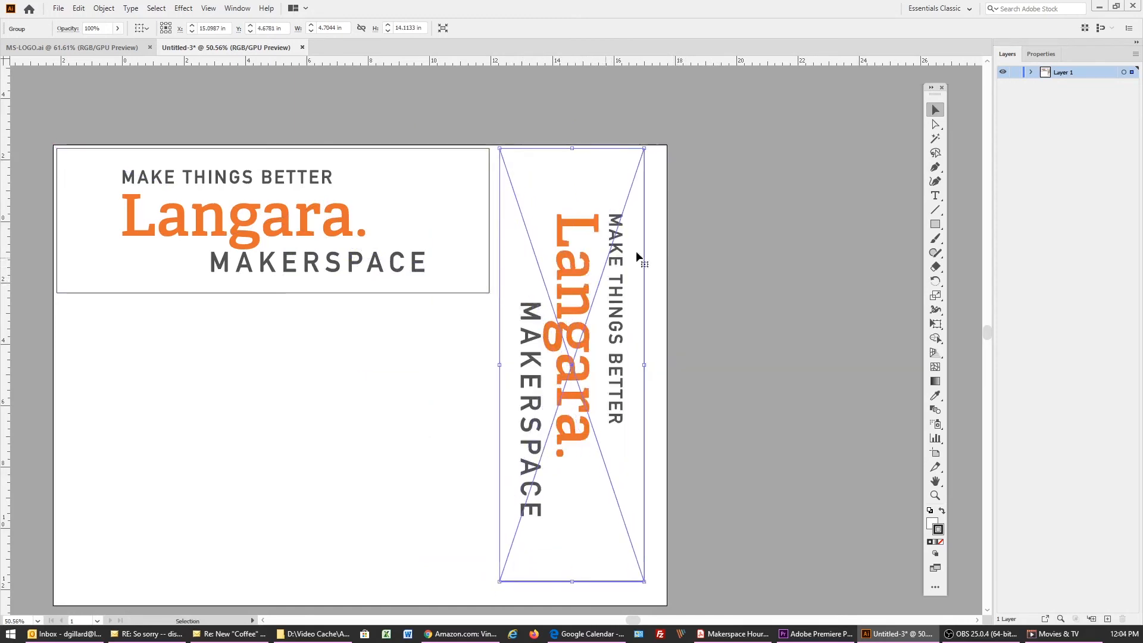
left_click(634, 226)
Duplicate the horizontal framed logo and place the copy directly beneath the original with their left edges aligned
left_click(473, 290)
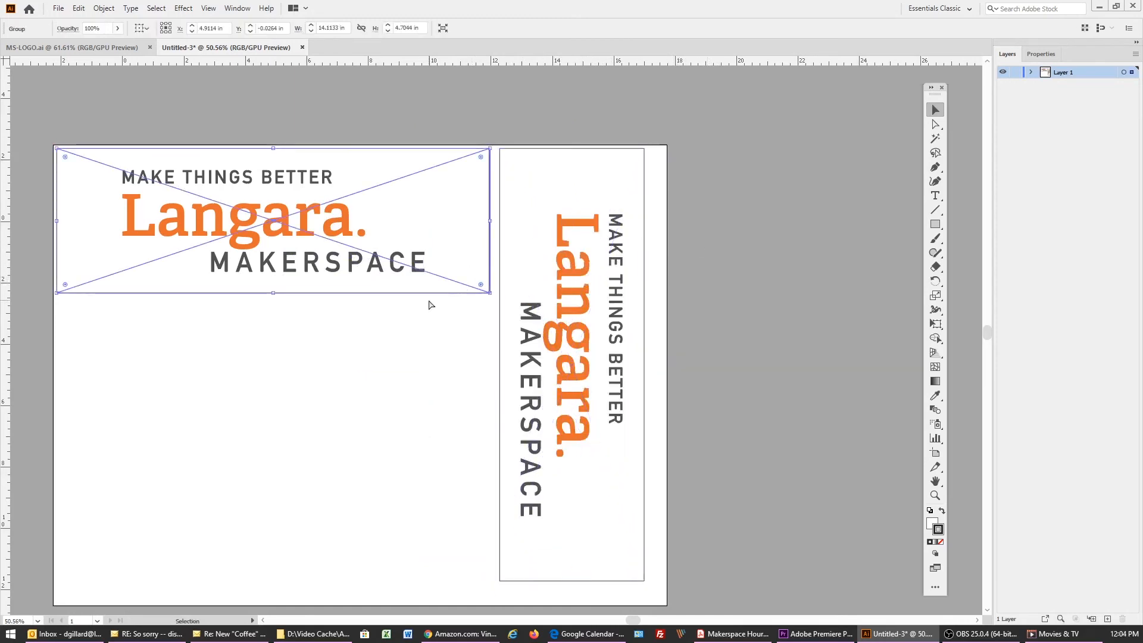
key("ctrl+c")
key("ctrl+v")
left_click_drag(408, 356, 192, 368)
Paste another horizontal framed logo and position it beneath the second one, aligned with the stack and inside the artboard
key("ctrl+v")
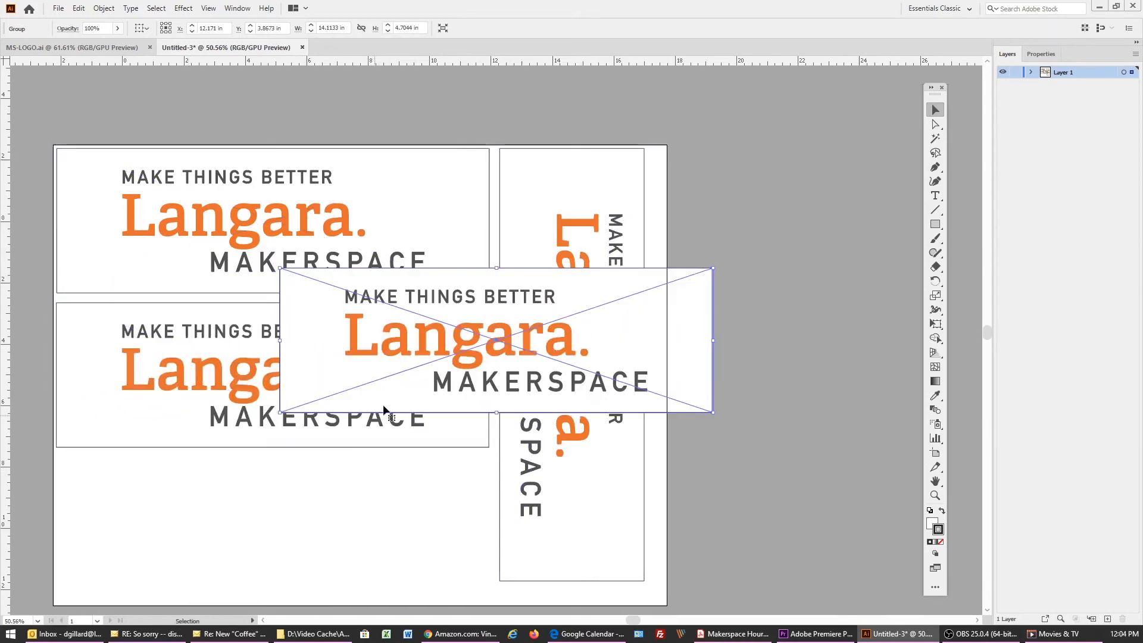
left_click_drag(412, 335, 188, 522)
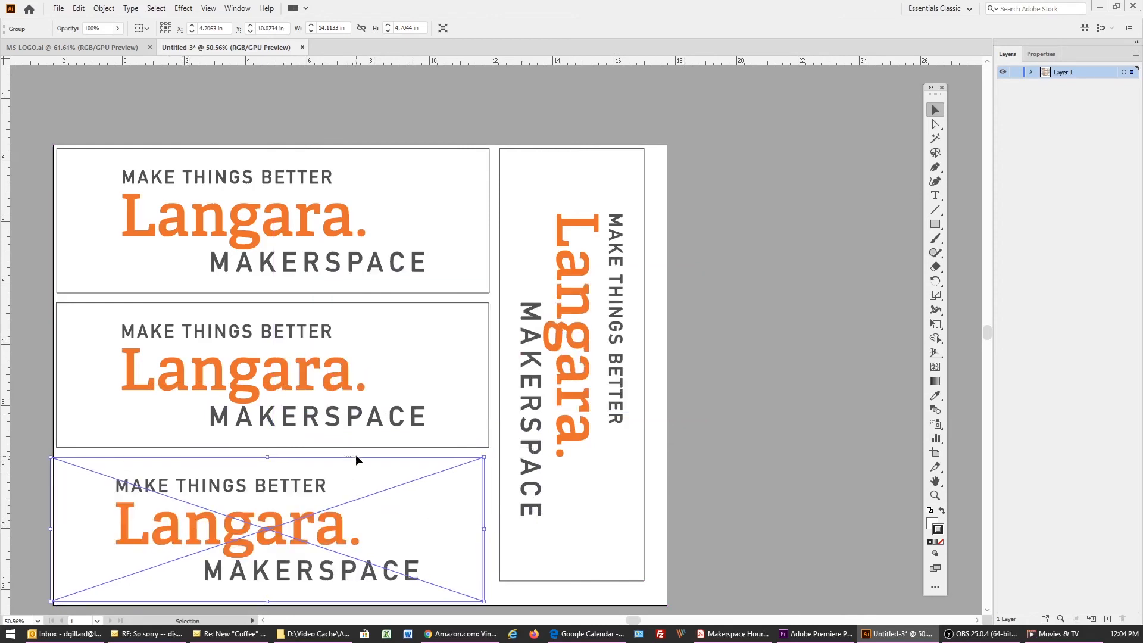
left_click(352, 470)
left_click_drag(318, 522, 323, 518)
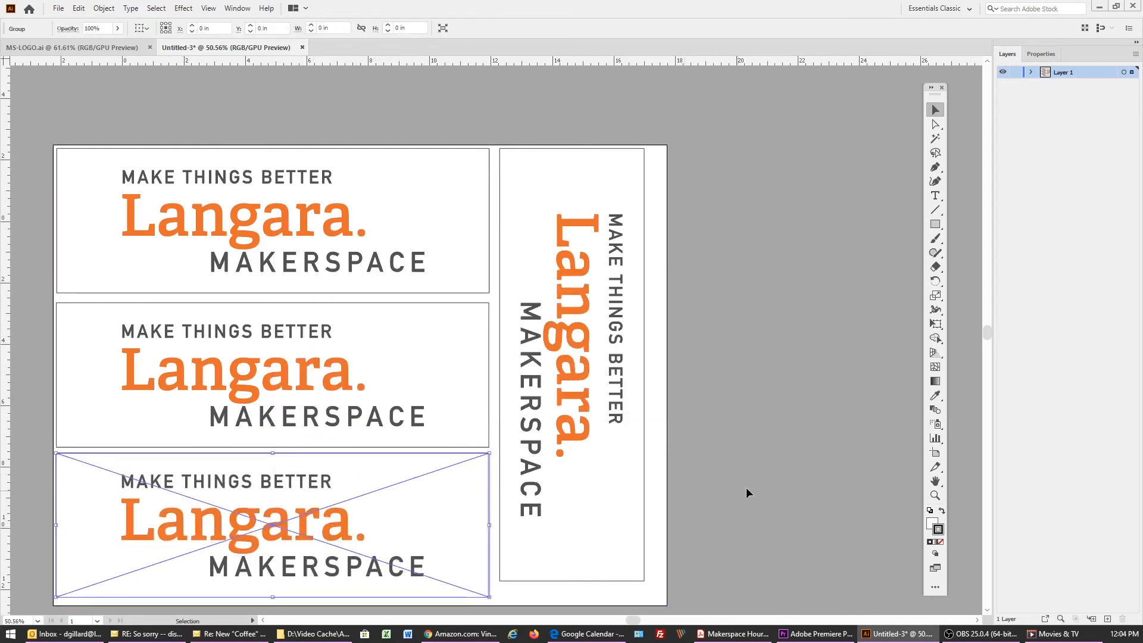
left_click(776, 482)
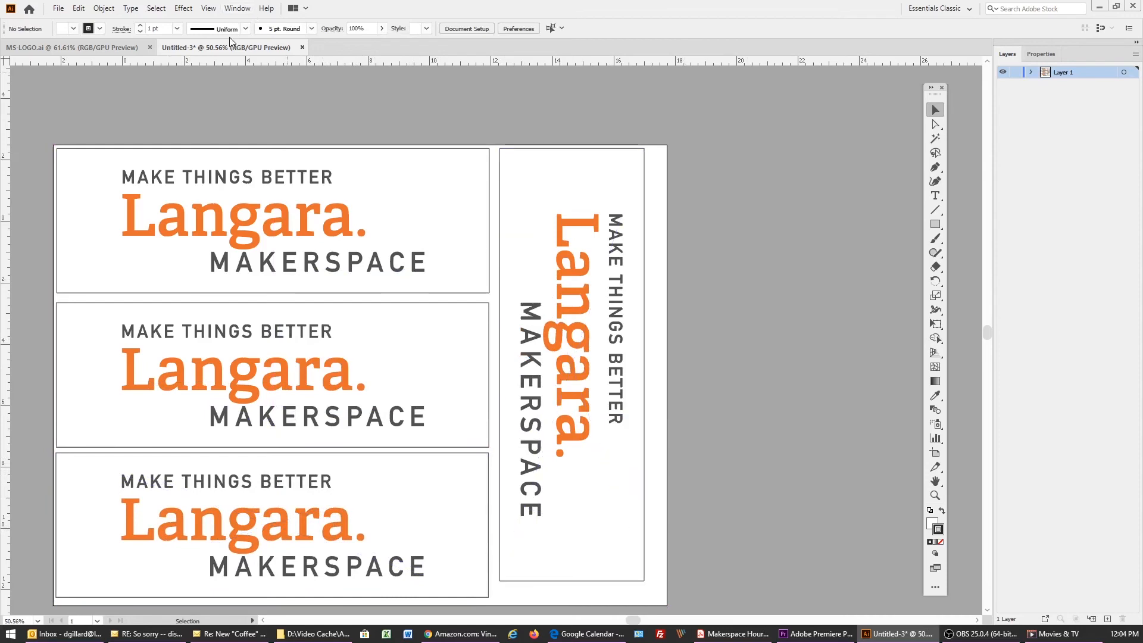
Save the layout as an Adobe Illustrator file named Logo-VC in the AI to VC folder, using the Illustrator 2020 version and default options
left_click(59, 9)
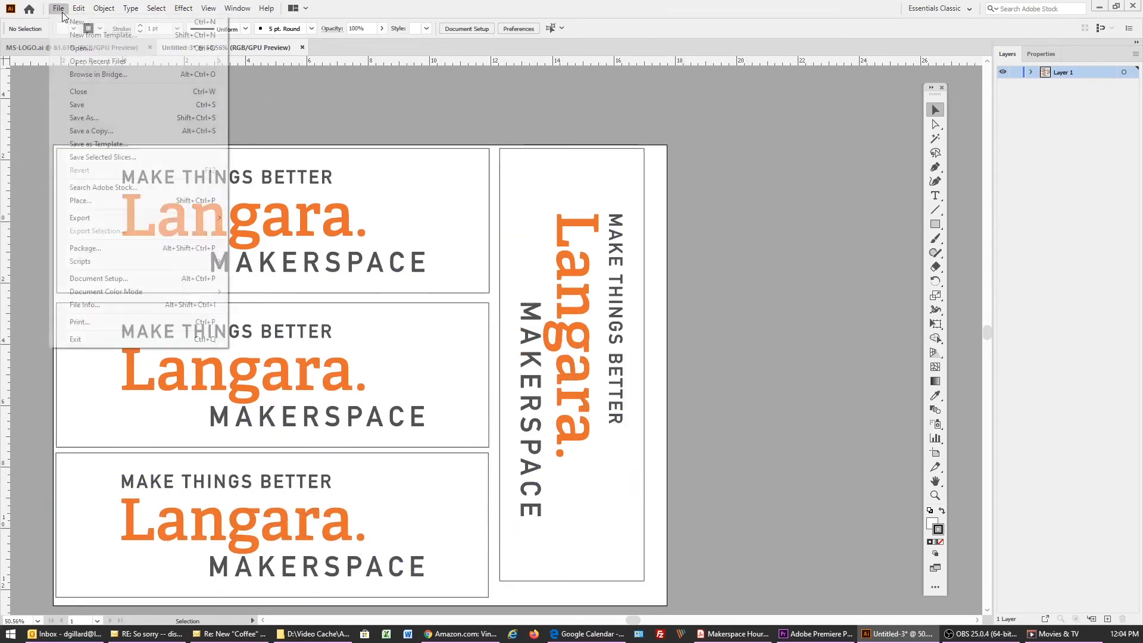
left_click(85, 118)
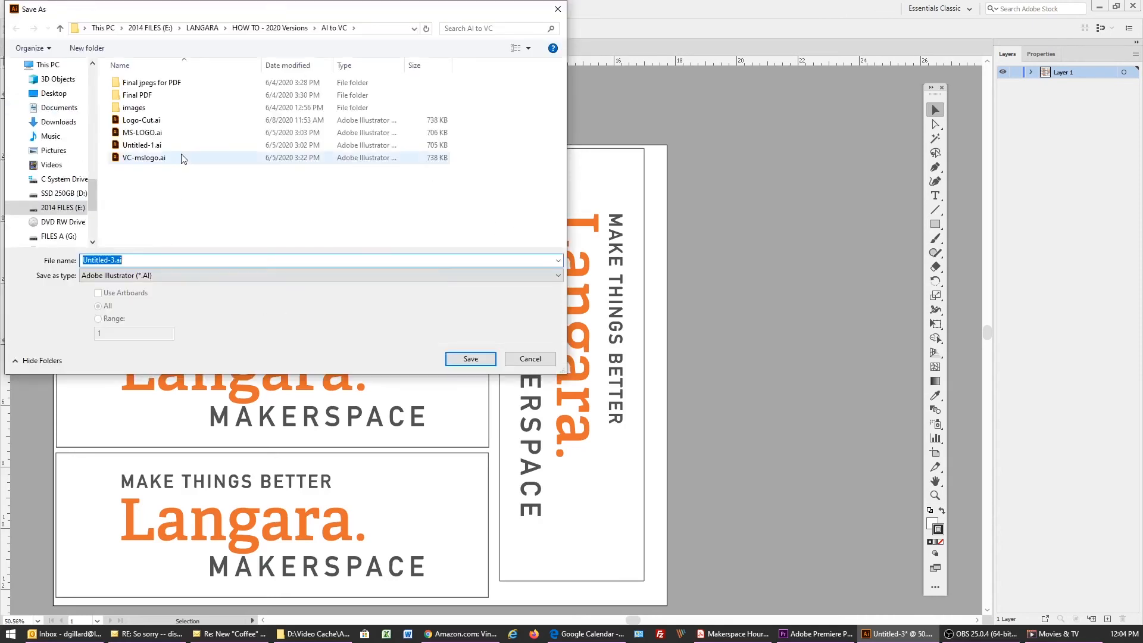
type("L")
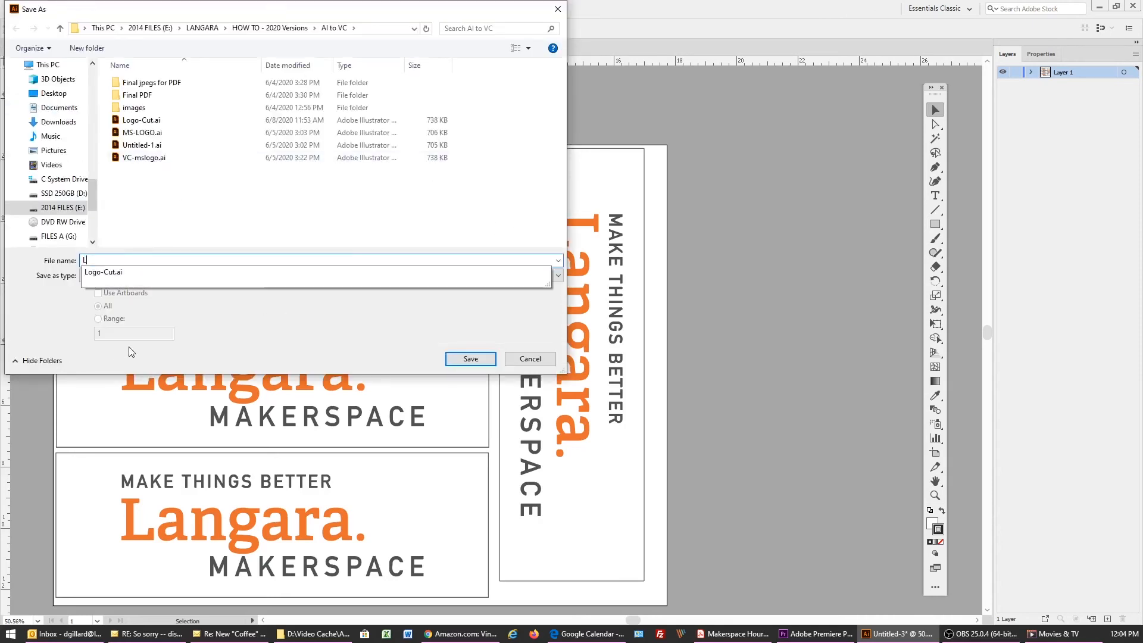
type("ogo-VC")
left_click(477, 361)
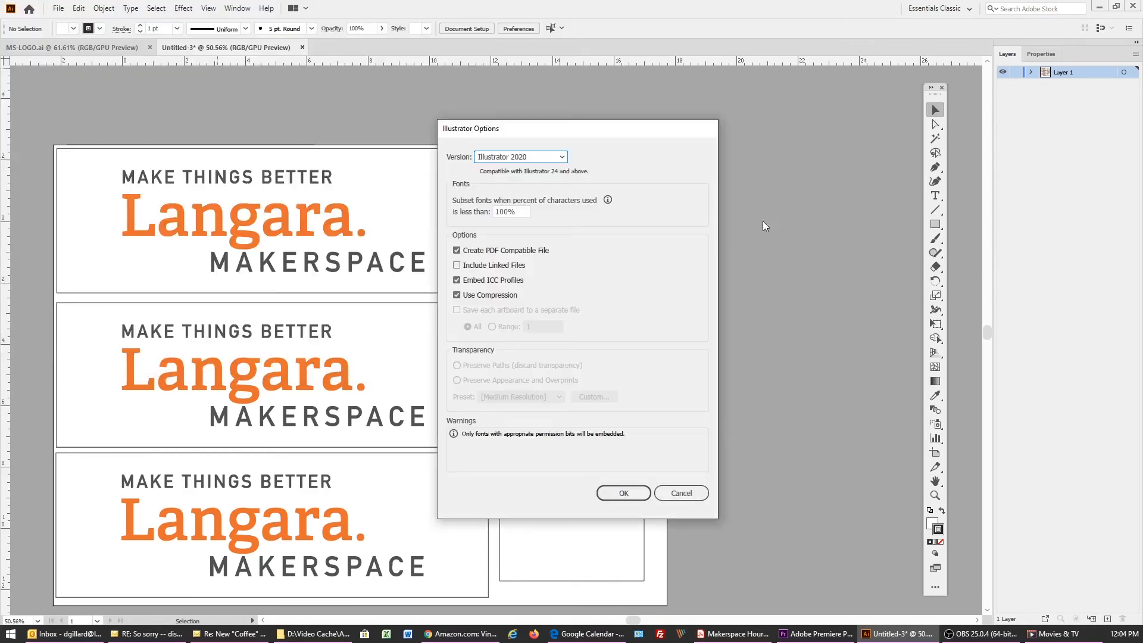
left_click(614, 493)
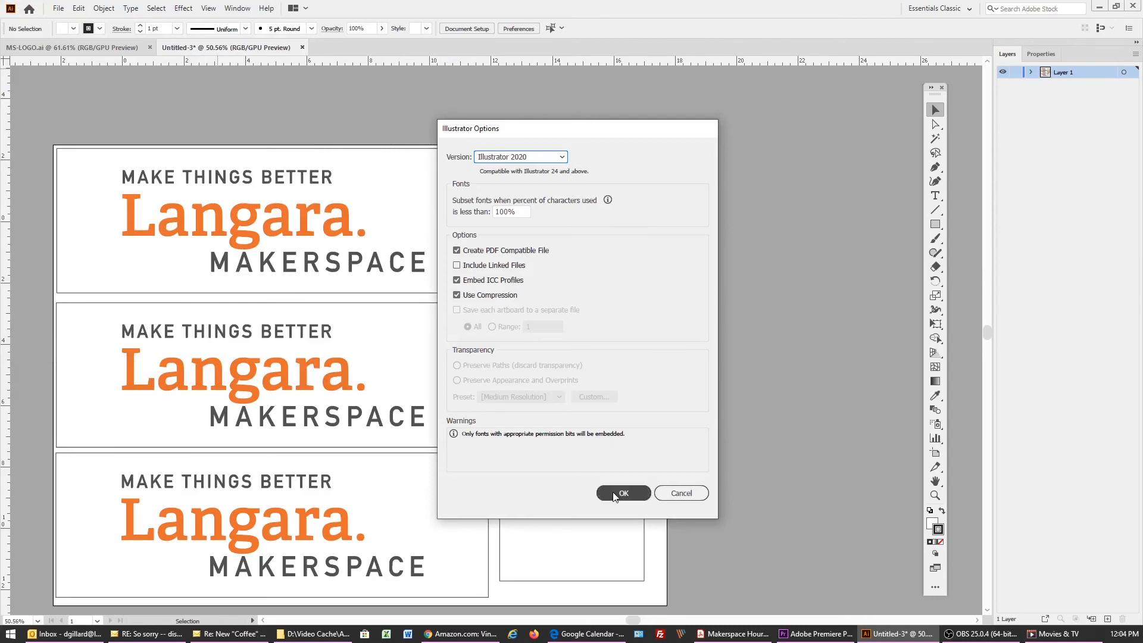